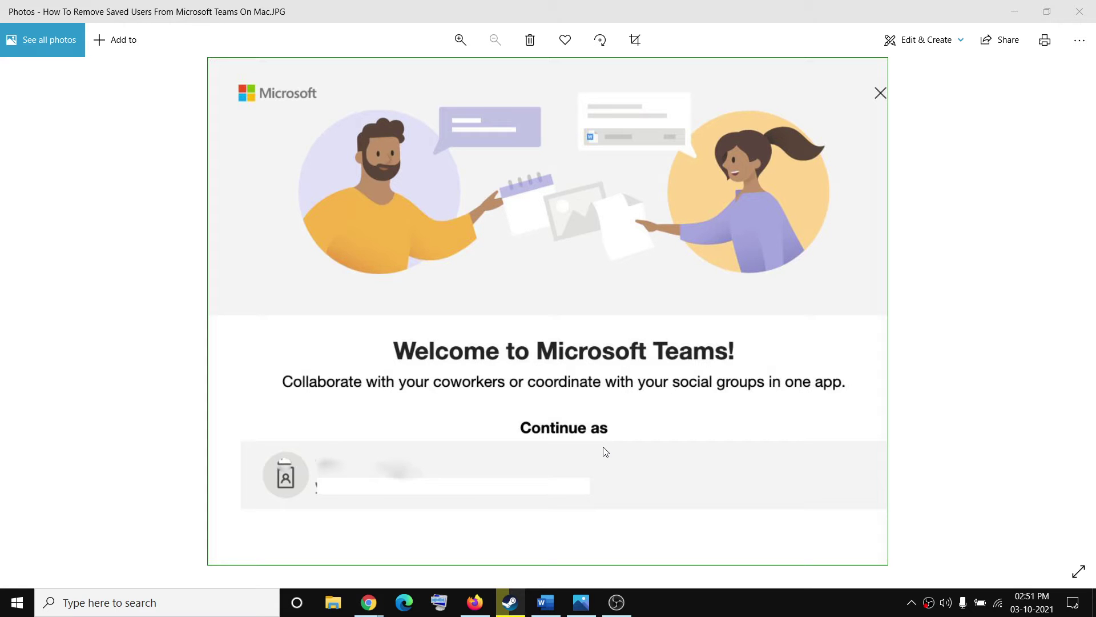
Bring the Word guide forward and highlight the first step's phrases about quitting Teams from the dock
click(545, 603)
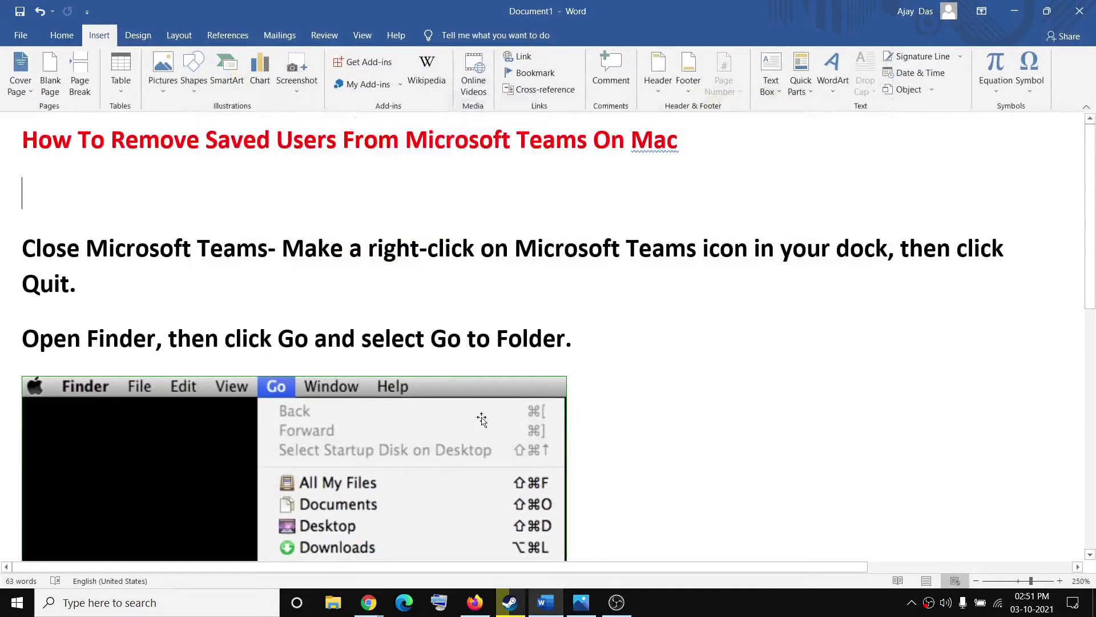
drag(23, 248, 269, 250)
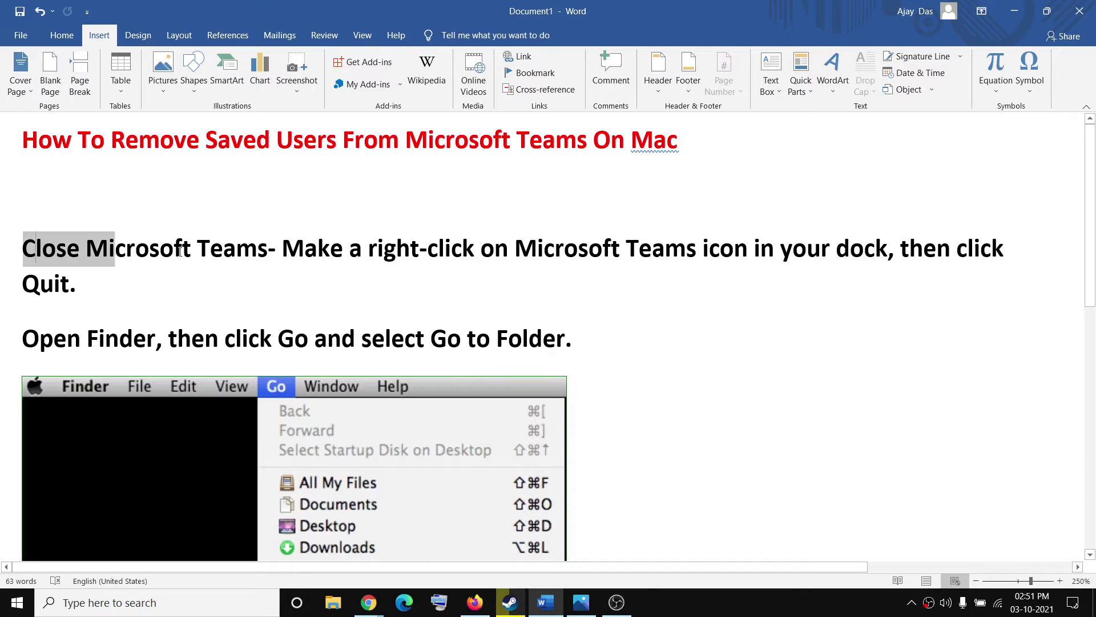
click(344, 248)
drag(337, 241, 820, 270)
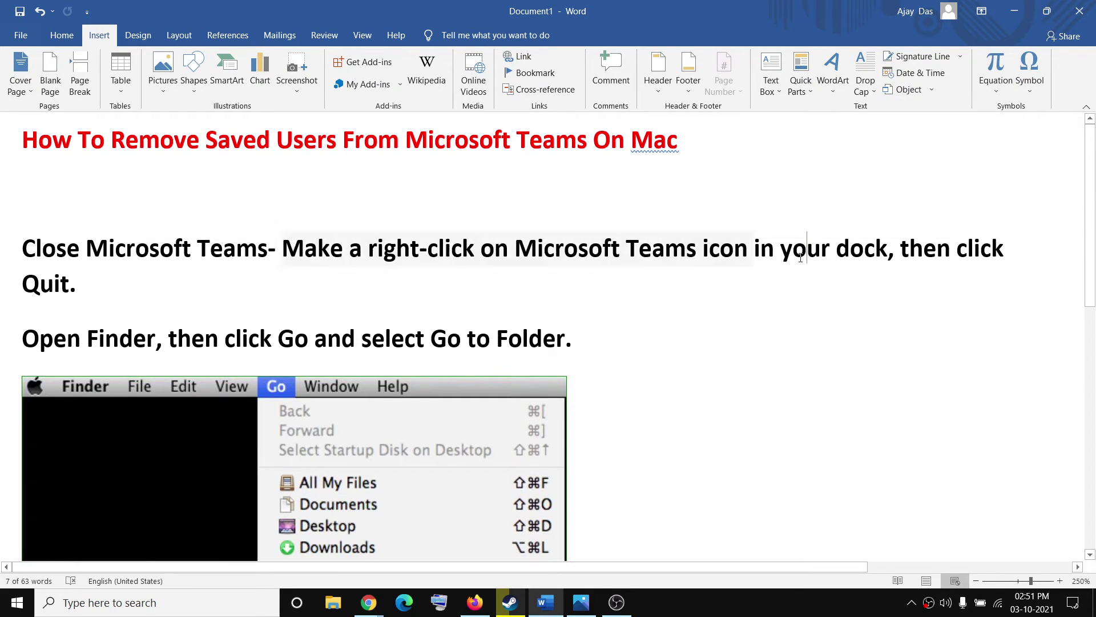
mouse_move(755, 248)
mouse_down()
mouse_move(891, 250)
mouse_move(78, 290)
mouse_up()
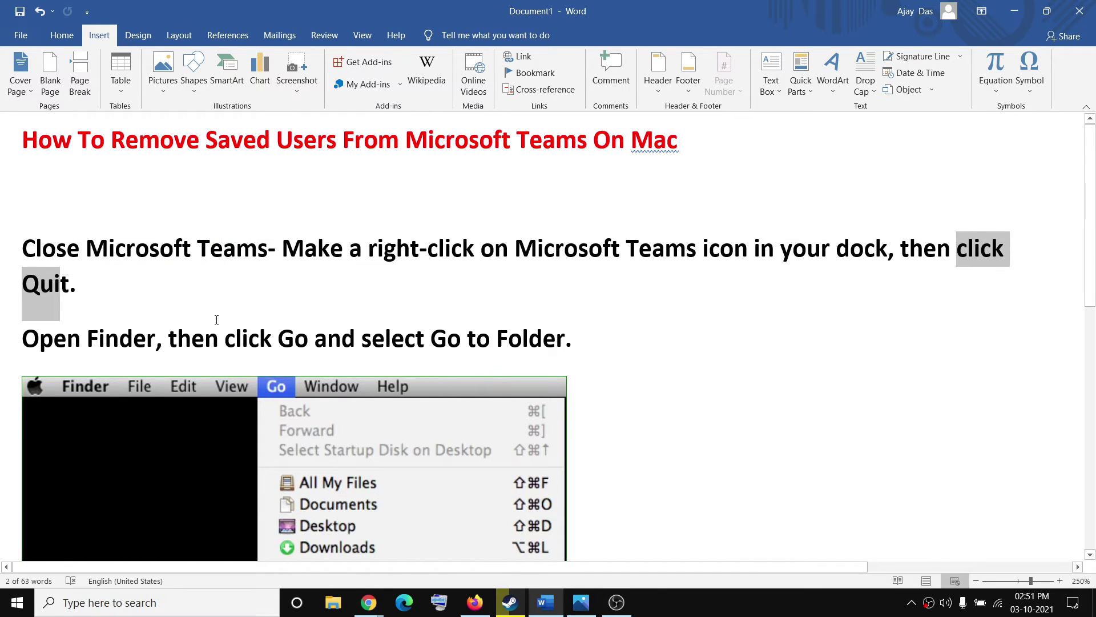
Clear the highlight on 'click Quit' before reading the Go to Folder step
click(77, 292)
scroll(128, 257, down, 3)
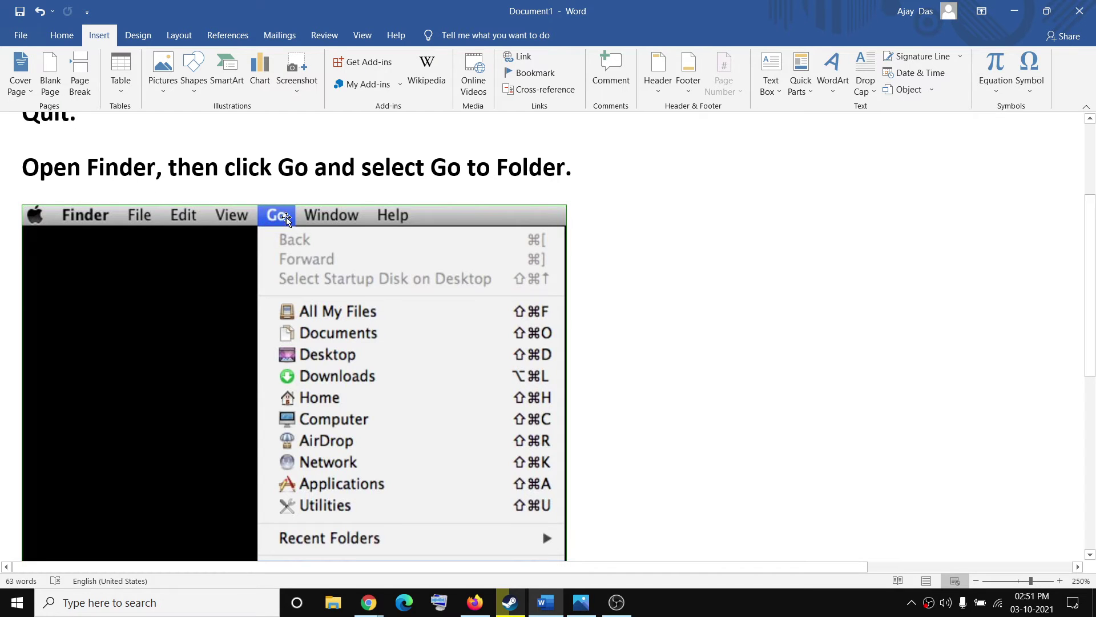
scroll(368, 300, down, 3)
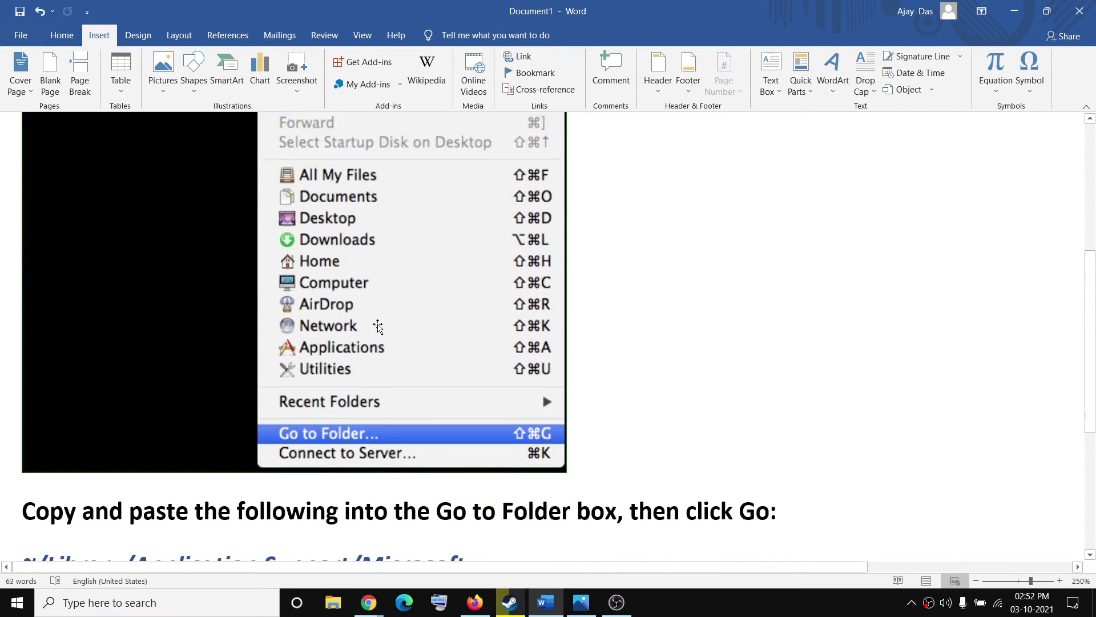
scroll(338, 400, down, 2)
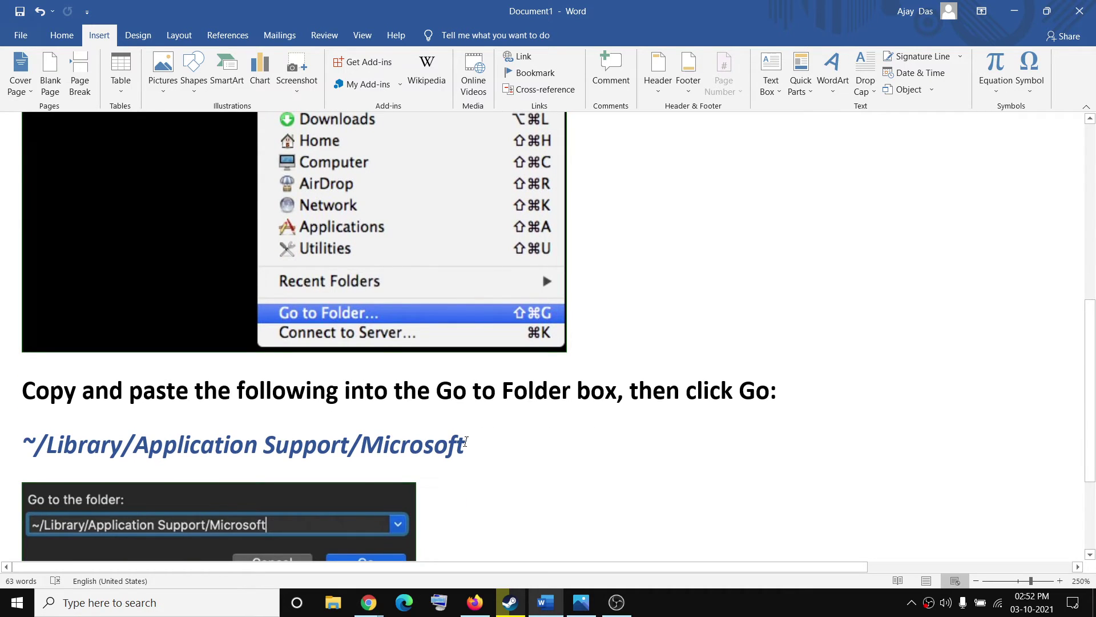
Highlight the ~/Library/Application Support/Microsoft path in the Go to Folder step
drag(467, 442, 22, 445)
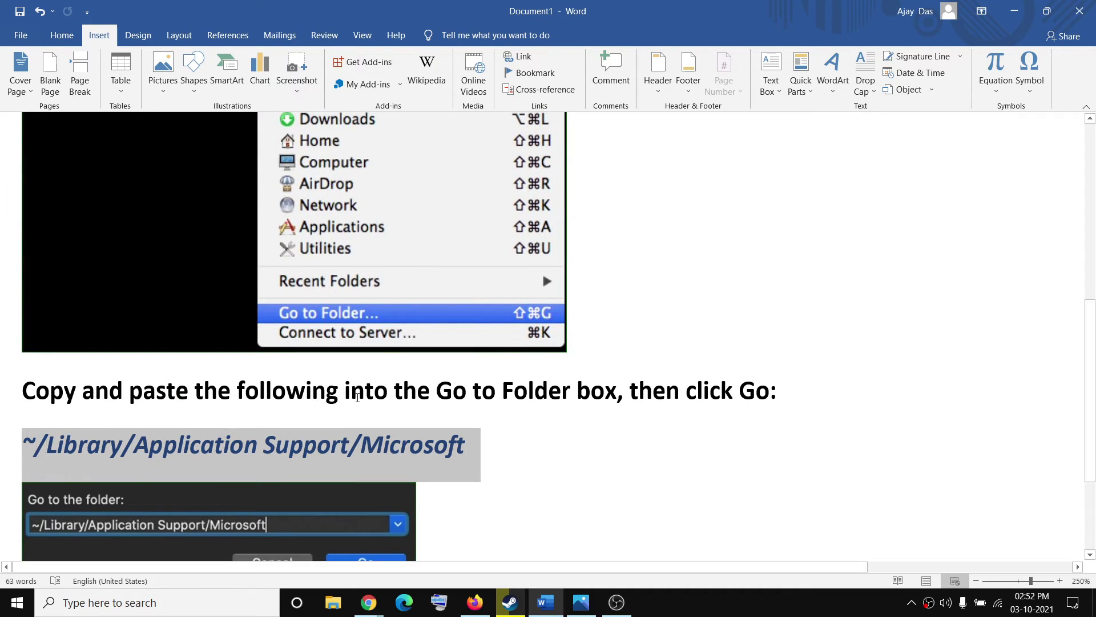
scroll(358, 397, down, 3)
scroll(429, 404, up, 2)
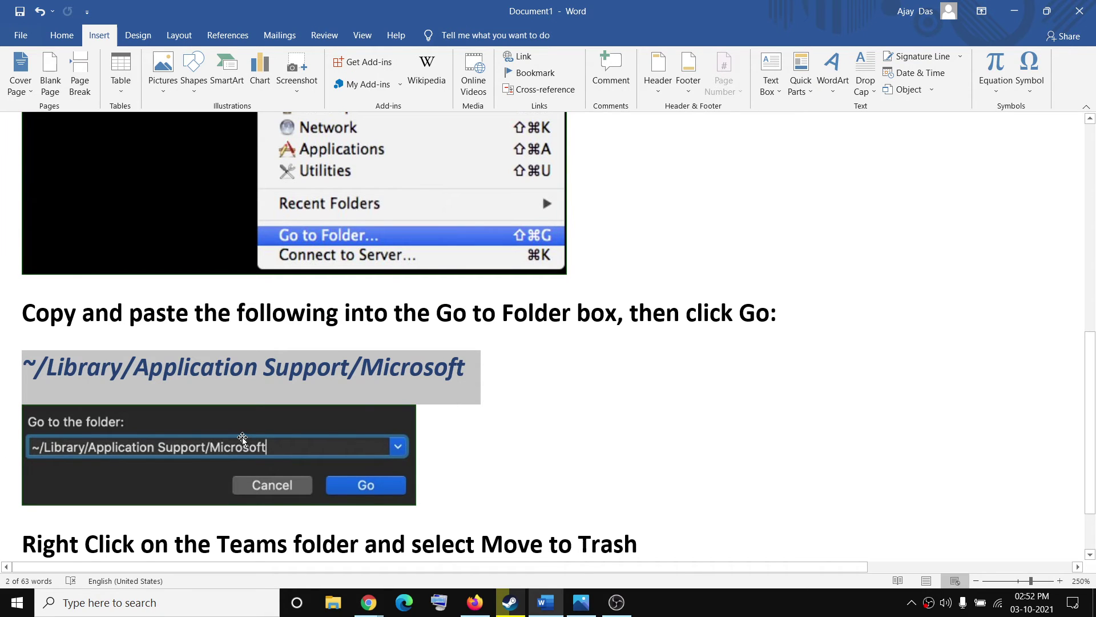
scroll(460, 467, down, 1)
scroll(459, 467, down, 1)
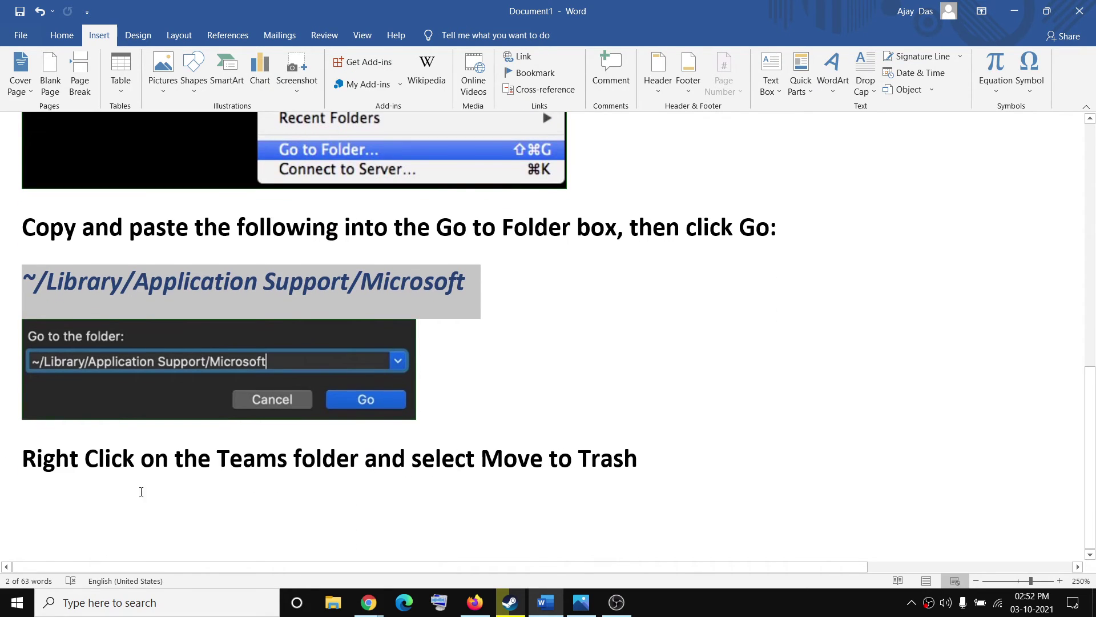
Highlight 'Teams folder and' then 'Move to Trash' in the final step
mouse_move(219, 454)
mouse_down()
mouse_move(27, 463)
mouse_move(411, 462)
mouse_up()
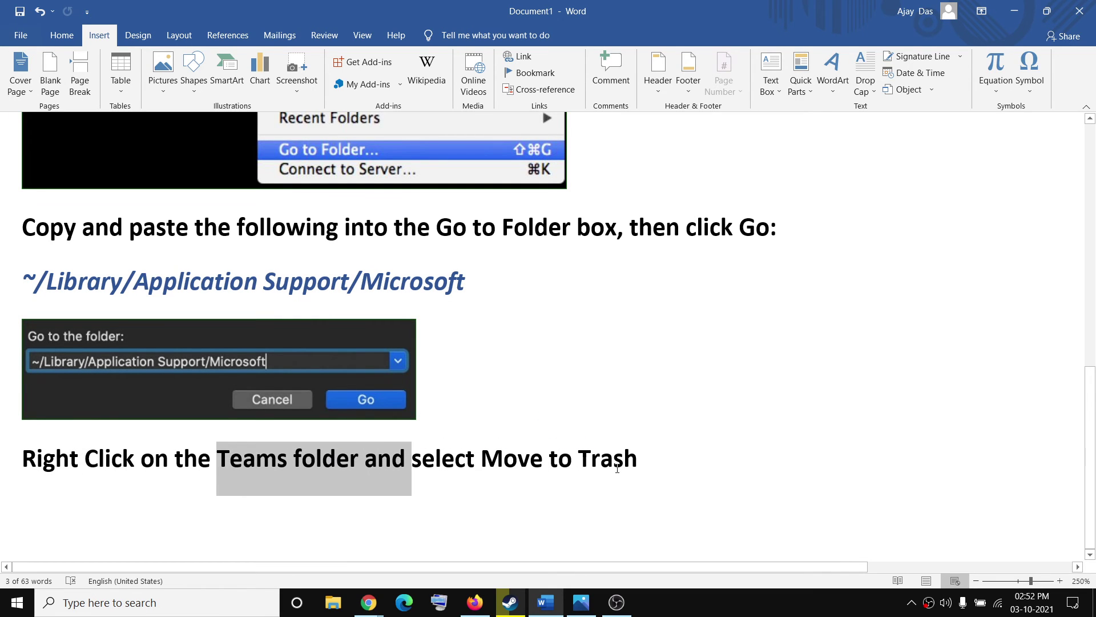
click(470, 460)
drag(479, 460, 637, 460)
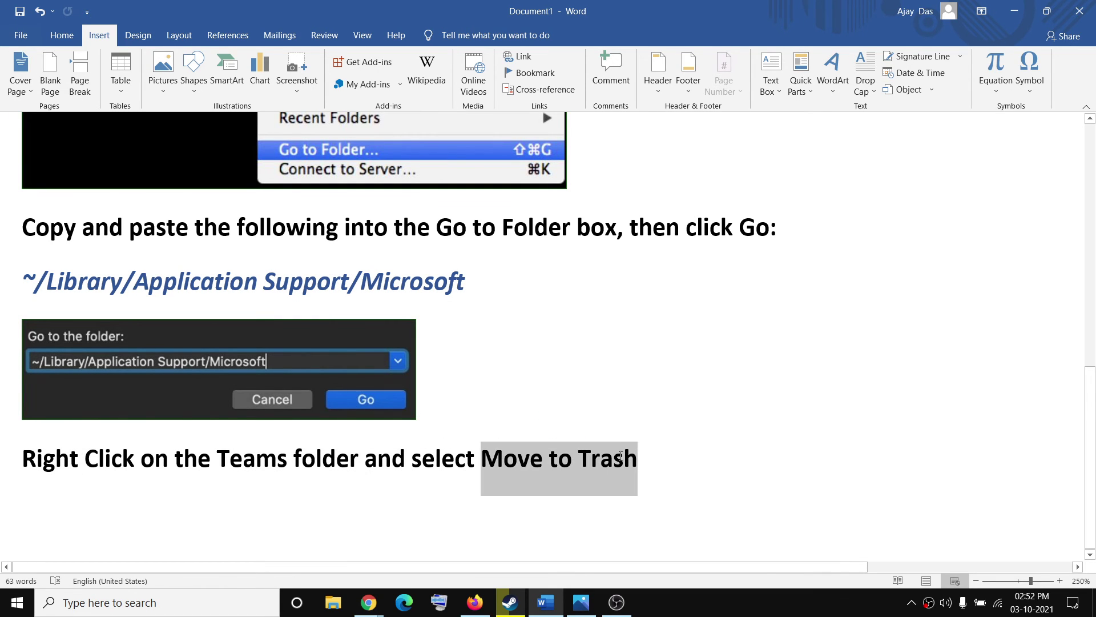
scroll(566, 402, up, 5)
scroll(566, 402, up, 5)
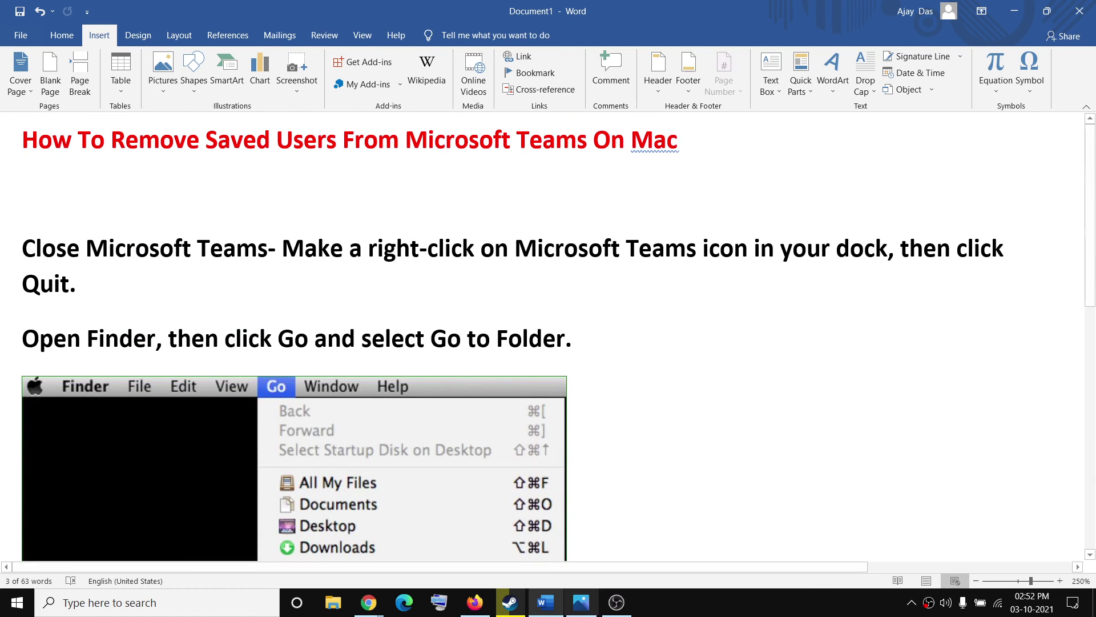
Switch back to the Photos viewer showing the Teams welcome screenshot
click(580, 602)
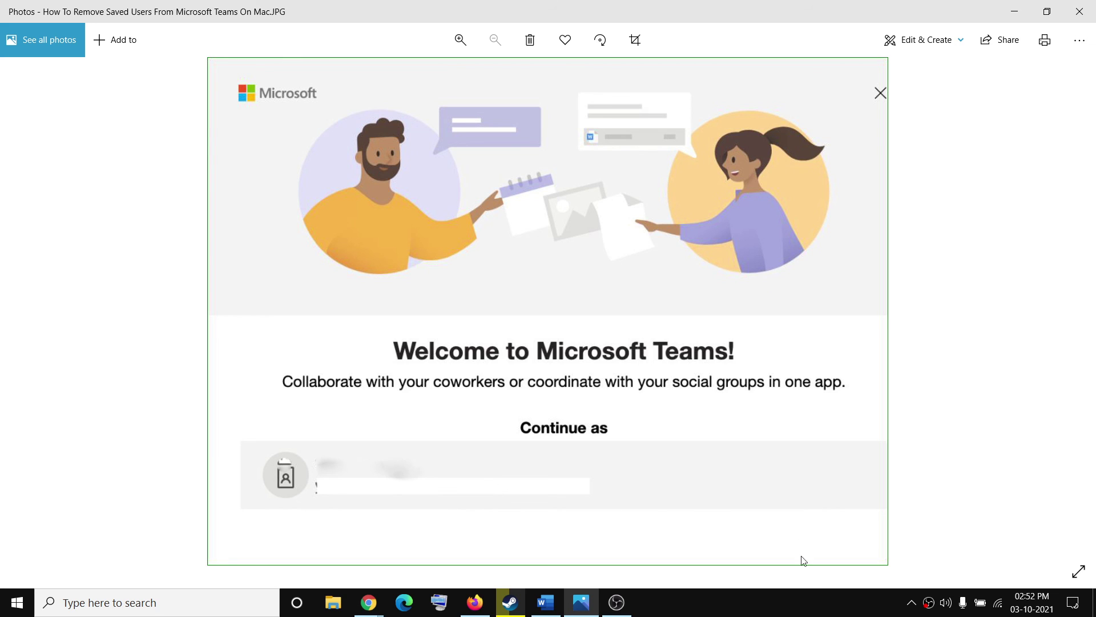
click(817, 606)
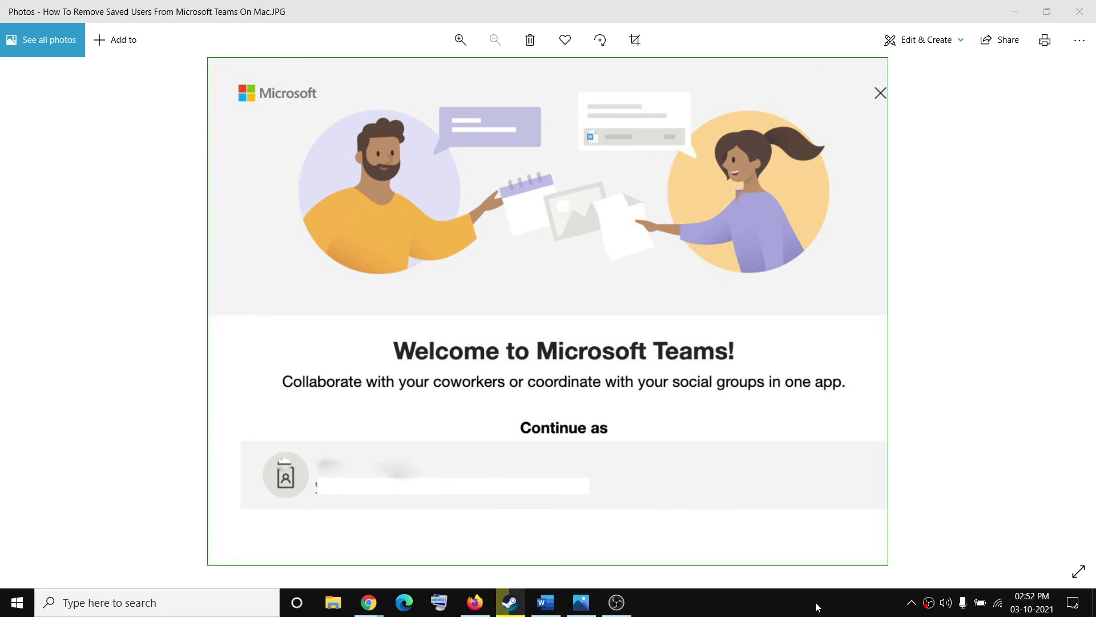